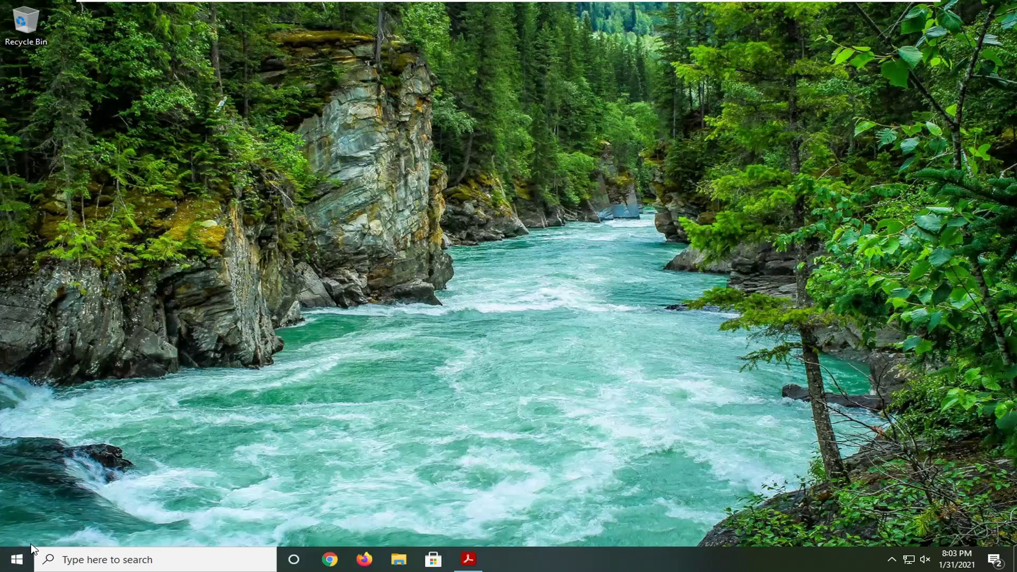
# Go to Settings > Network & Internet and open Change adapter options to list network adapters
pyautogui.click(18, 557)
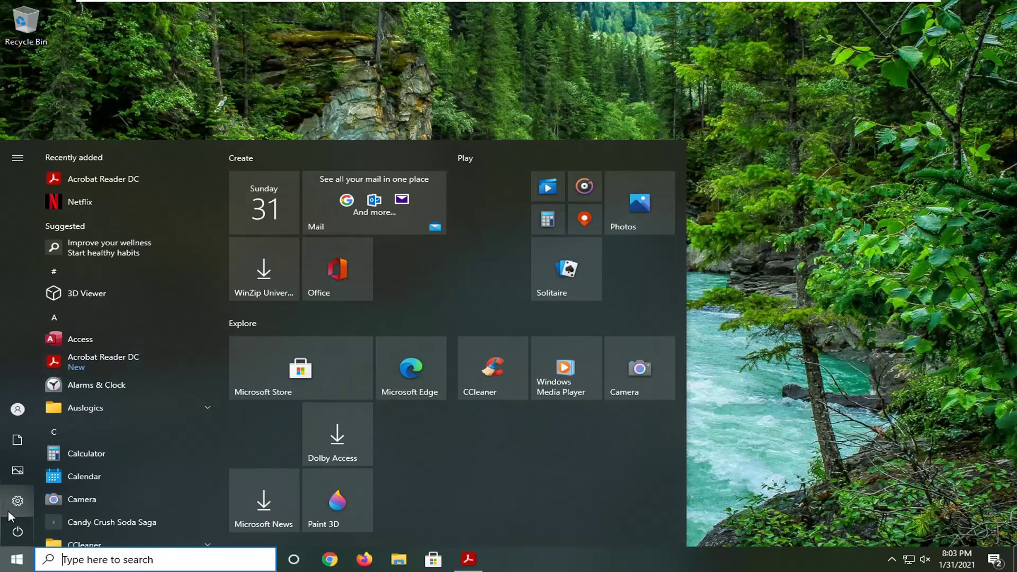
pyautogui.moveTo(25, 499)
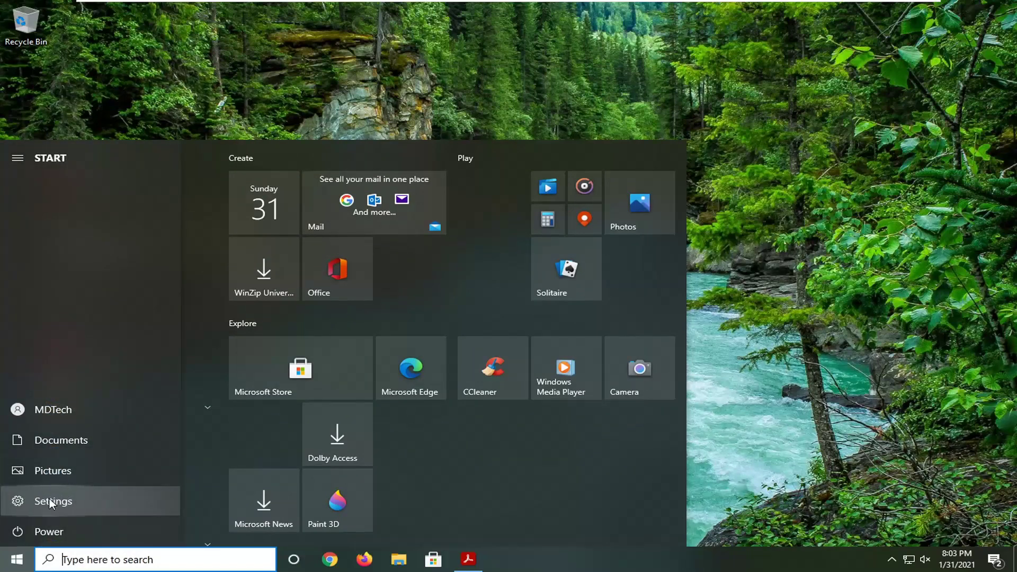
pyautogui.click(72, 500)
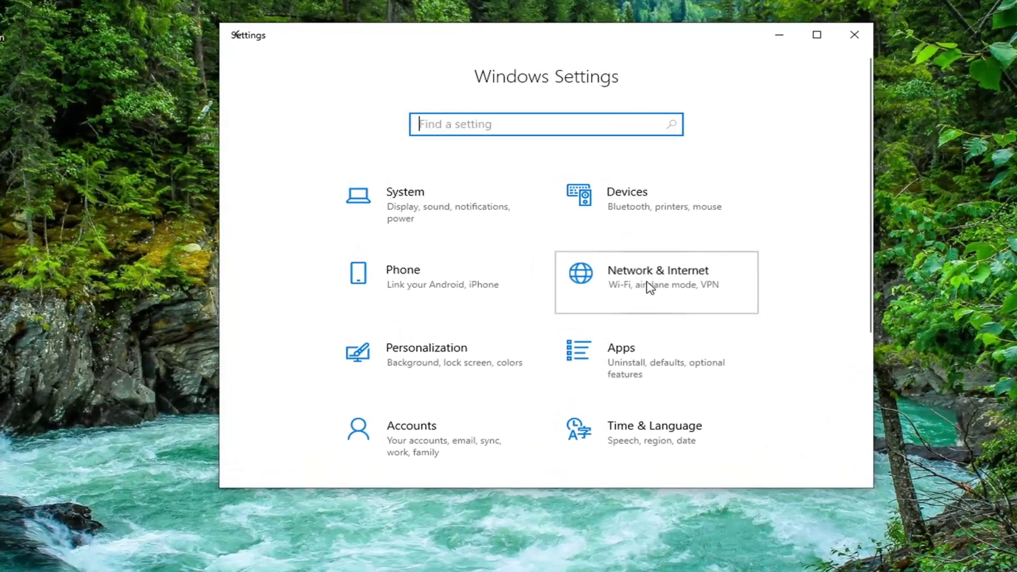
pyautogui.click(649, 288)
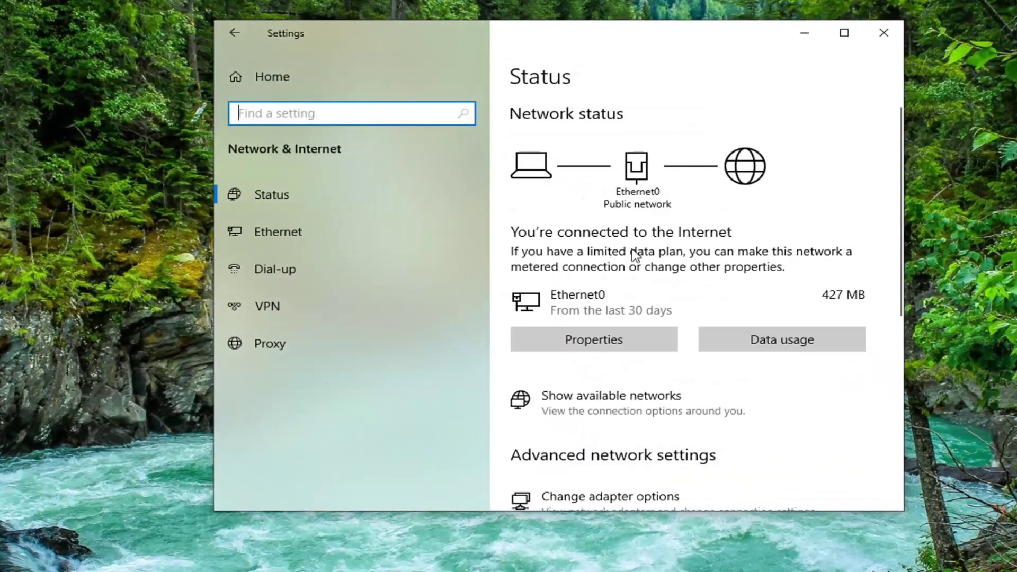
pyautogui.scroll(-2, 573, 313)
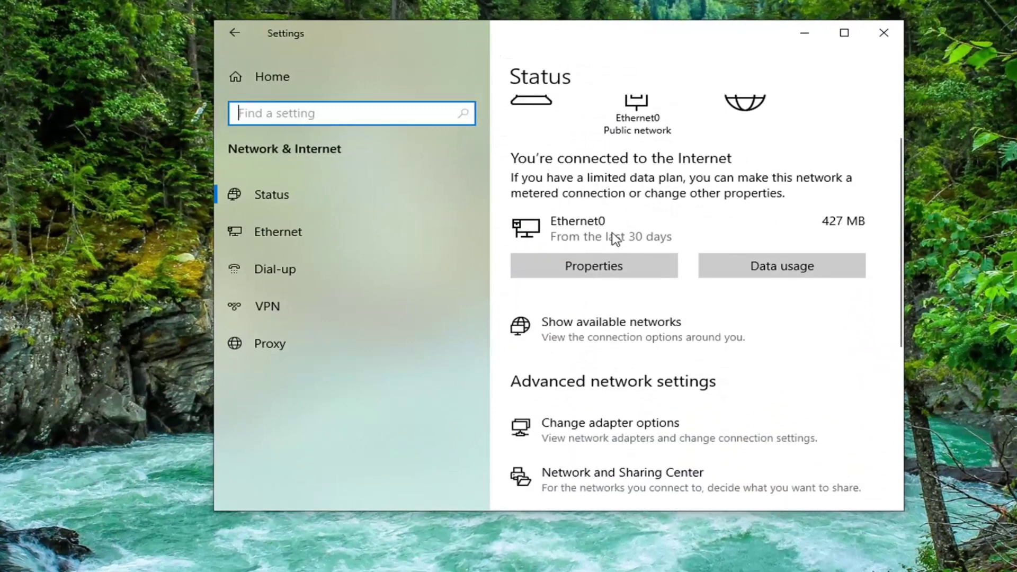
pyautogui.scroll(-2, 593, 286)
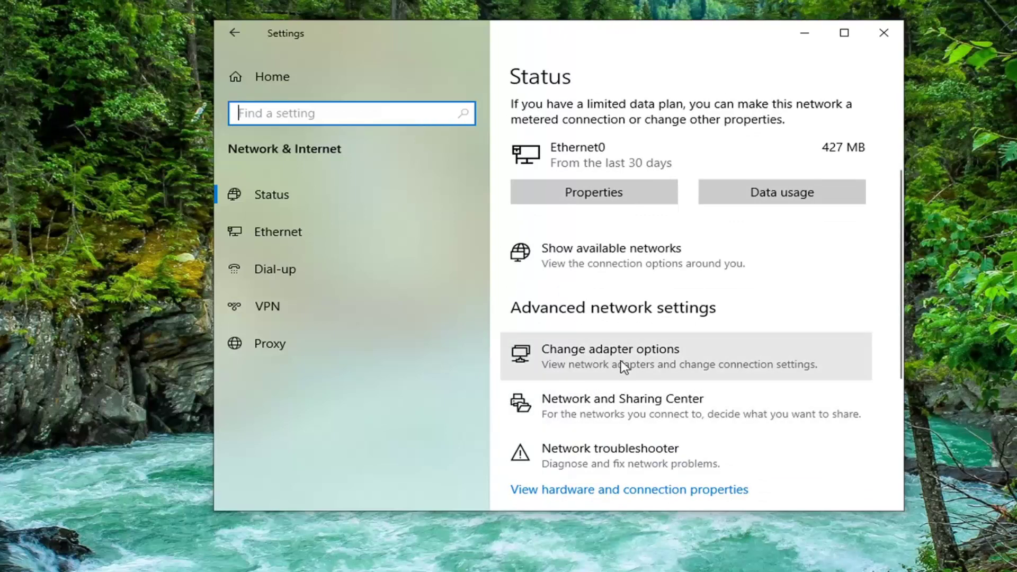
pyautogui.click(665, 364)
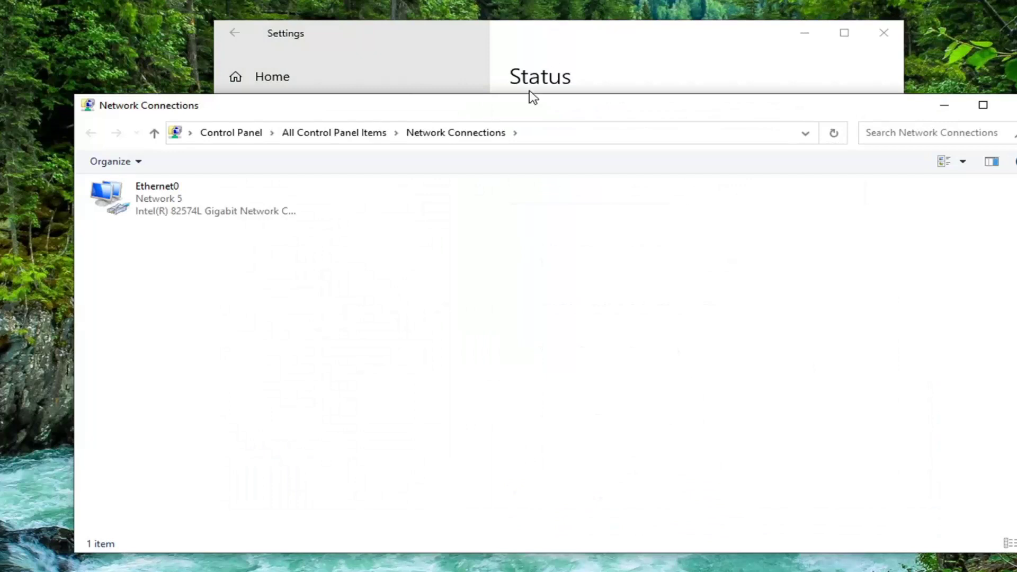
# Open the Ethernet0 adapter's Properties window and move it to the centre
pyautogui.click(141, 214)
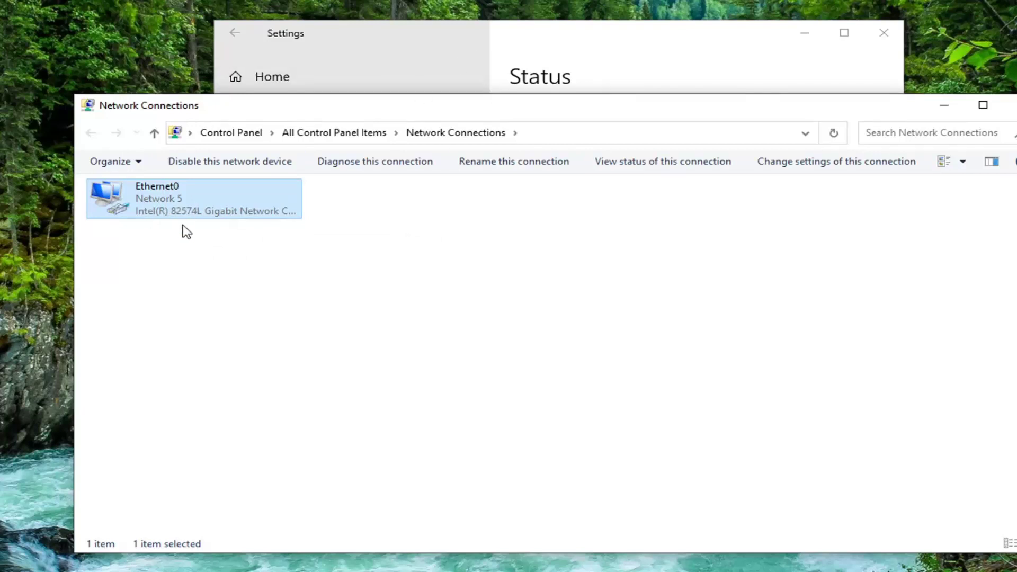
pyautogui.rightClick(183, 199)
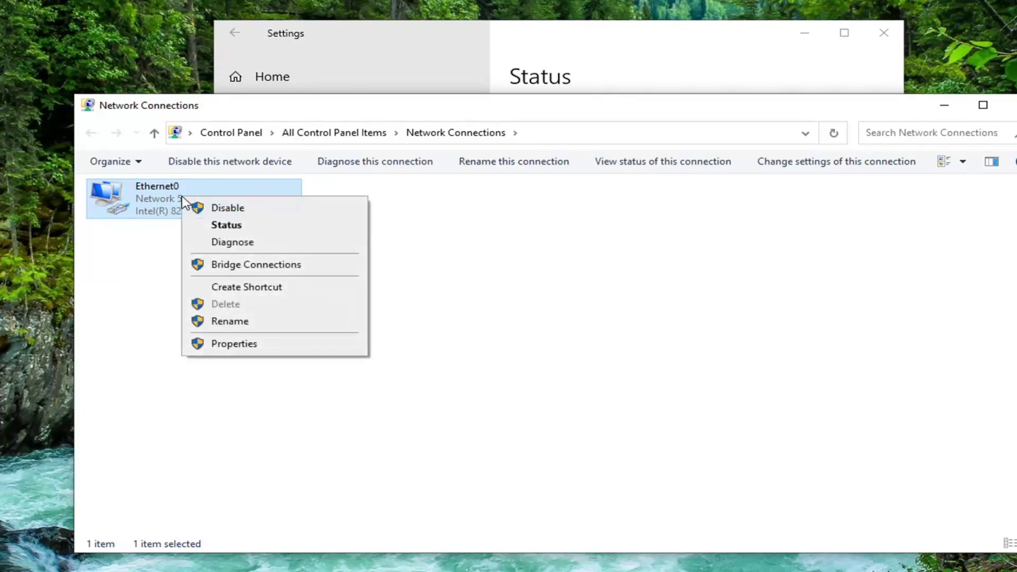
pyautogui.click(232, 344)
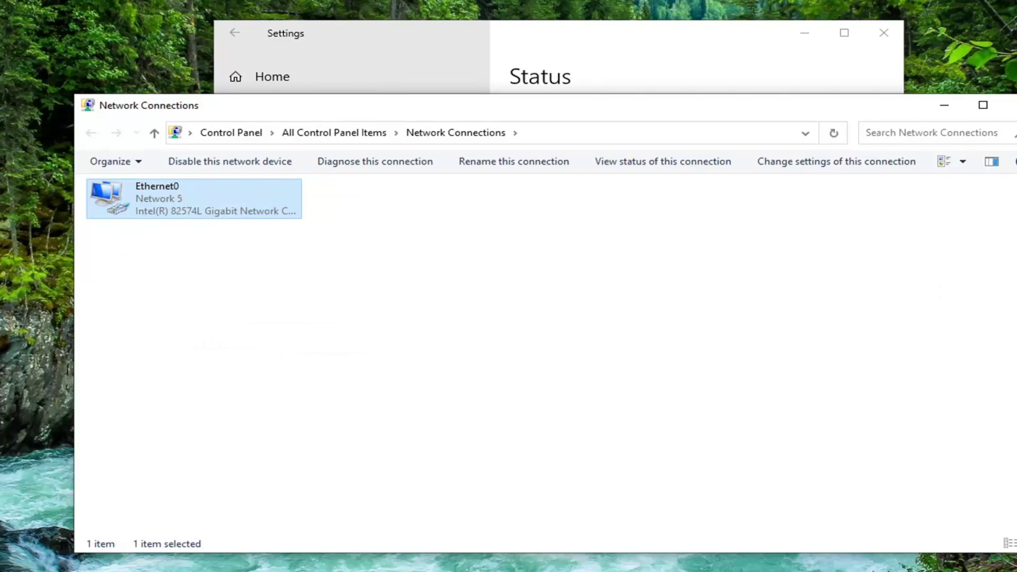
pyautogui.moveTo(302, 172); pyautogui.dragTo(514, 126)
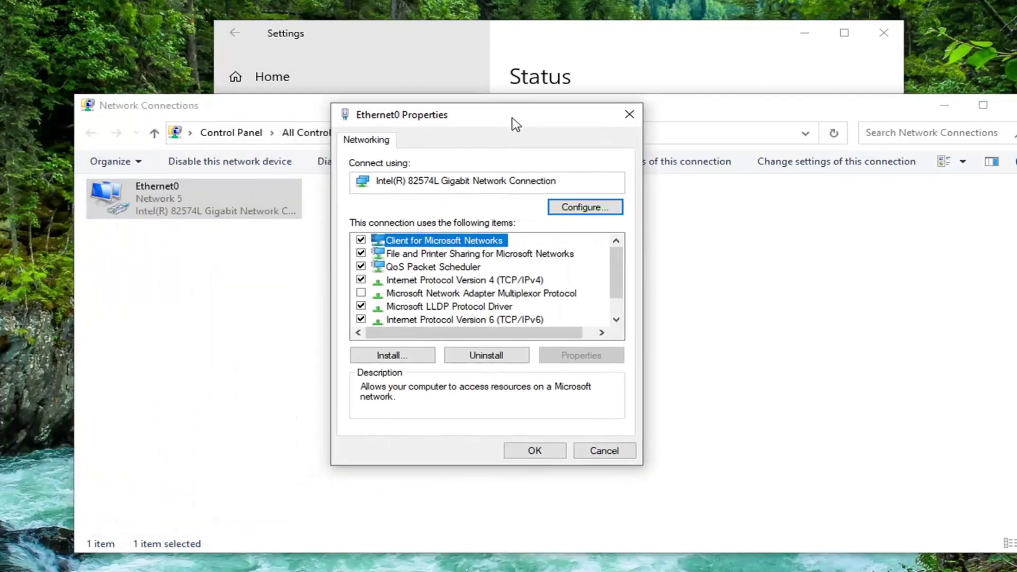
# Keep TCP/IPv4 obtaining the IP address and DNS server automatically, then close the windows
pyautogui.click(444, 281)
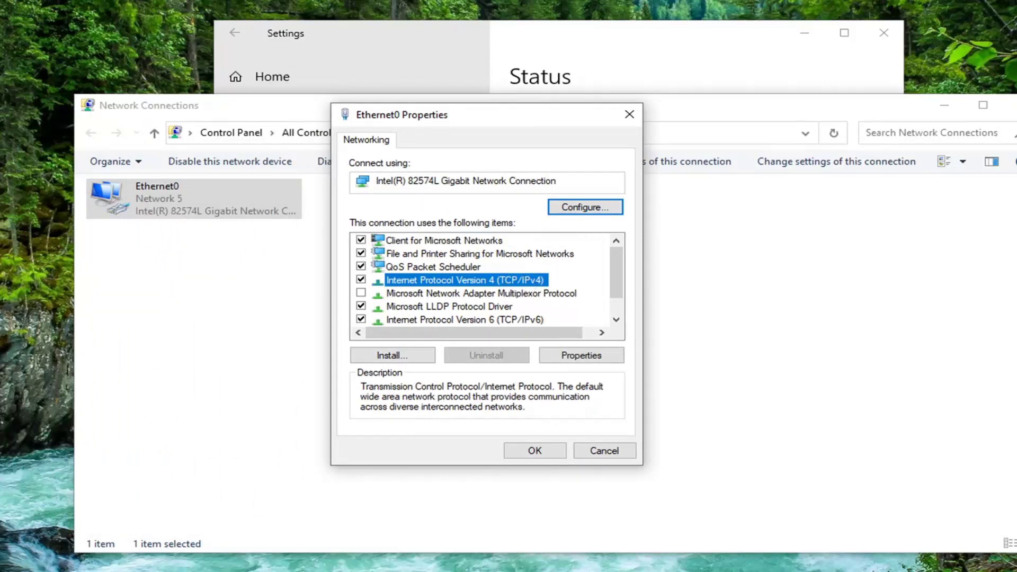
pyautogui.click(580, 362)
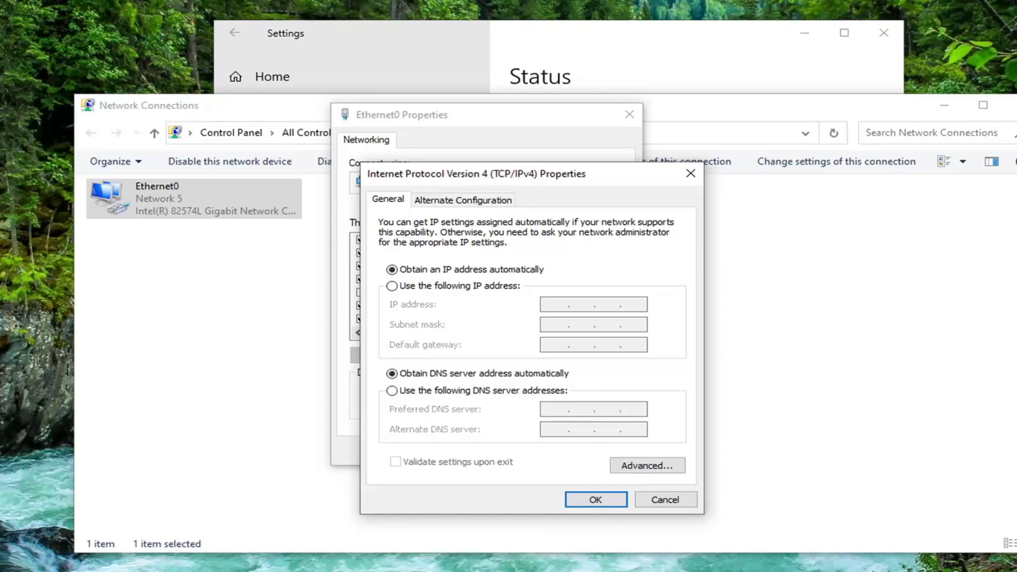
pyautogui.click(593, 500)
pyautogui.click(535, 451)
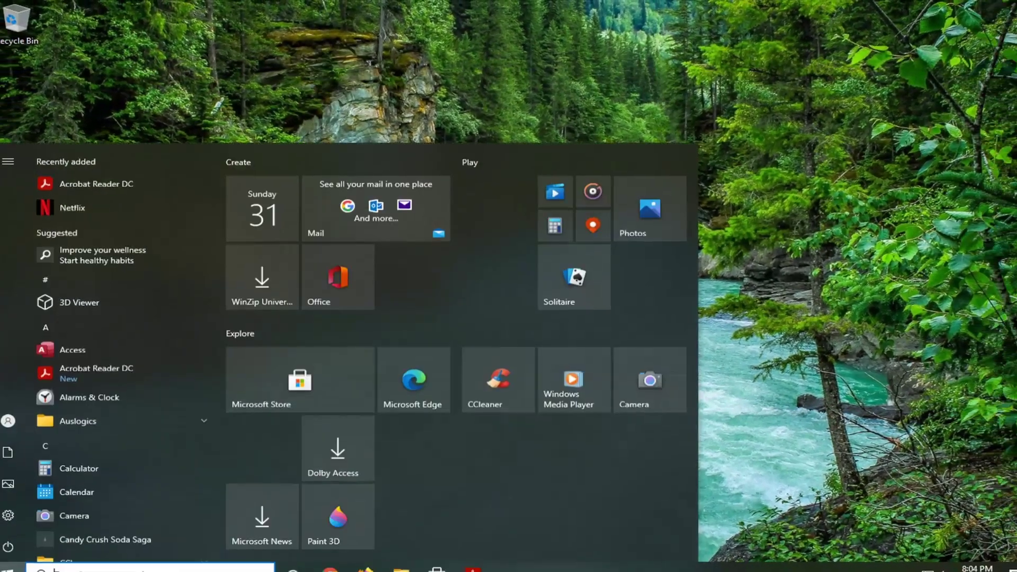
# Search 'cmd' and run Command Prompt as administrator, approving the UAC prompt
pyautogui.write('cmd')
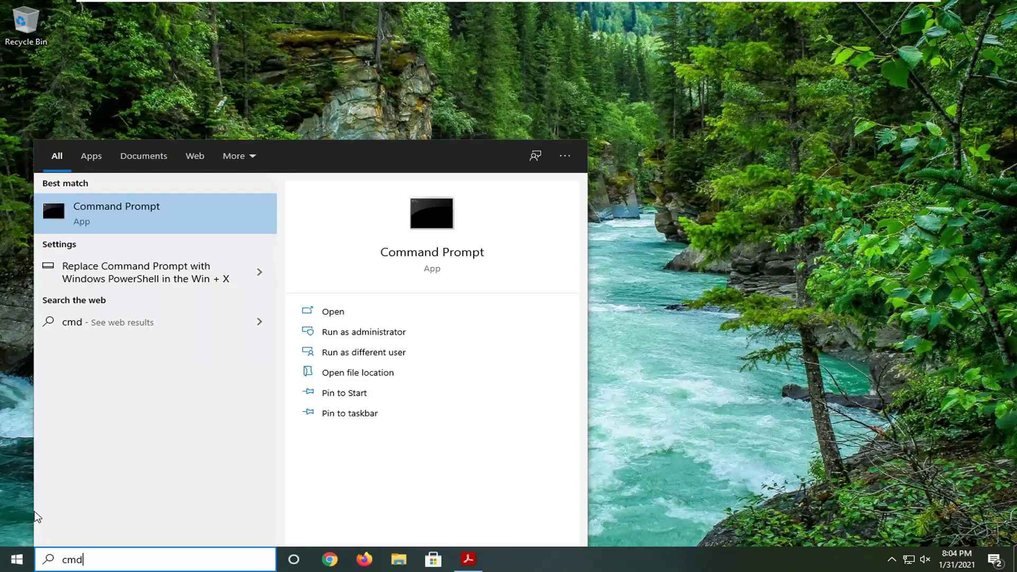
pyautogui.rightClick(125, 217)
pyautogui.click(180, 233)
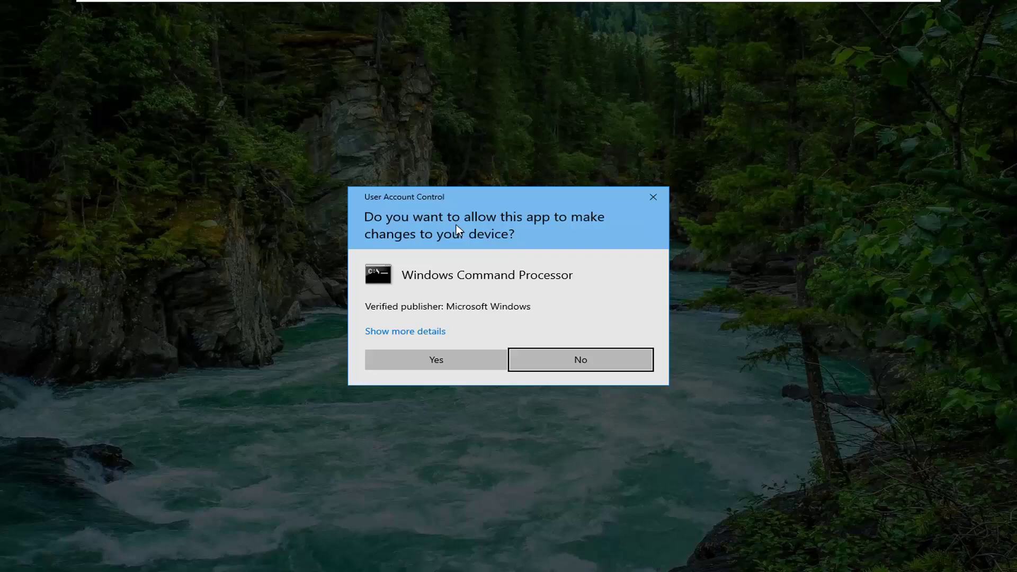
pyautogui.click(437, 367)
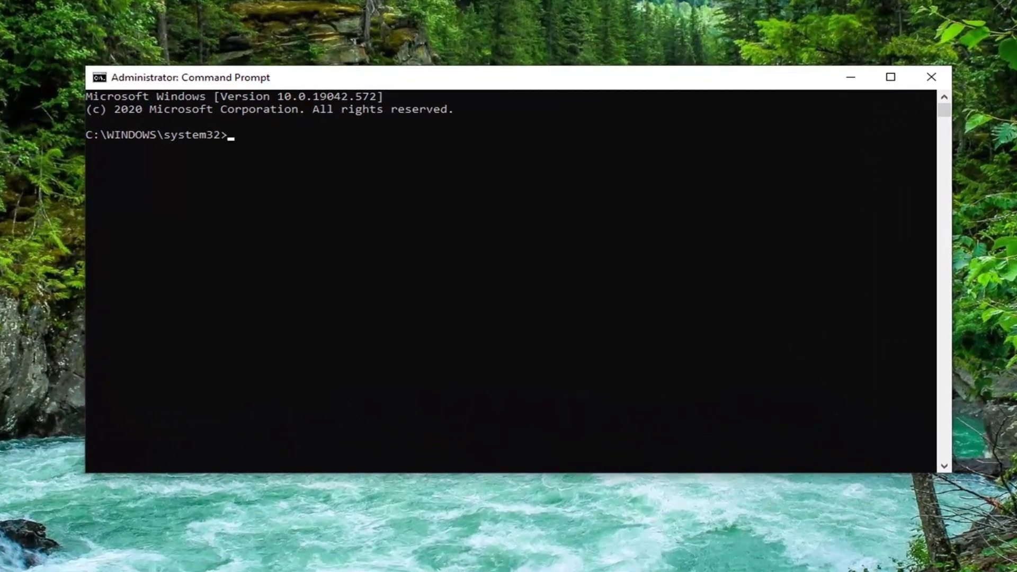
# Run ipconfig /flushdns and netsh winsock reset in the admin Command Prompt
pyautogui.write('ipconfig /flushdns')
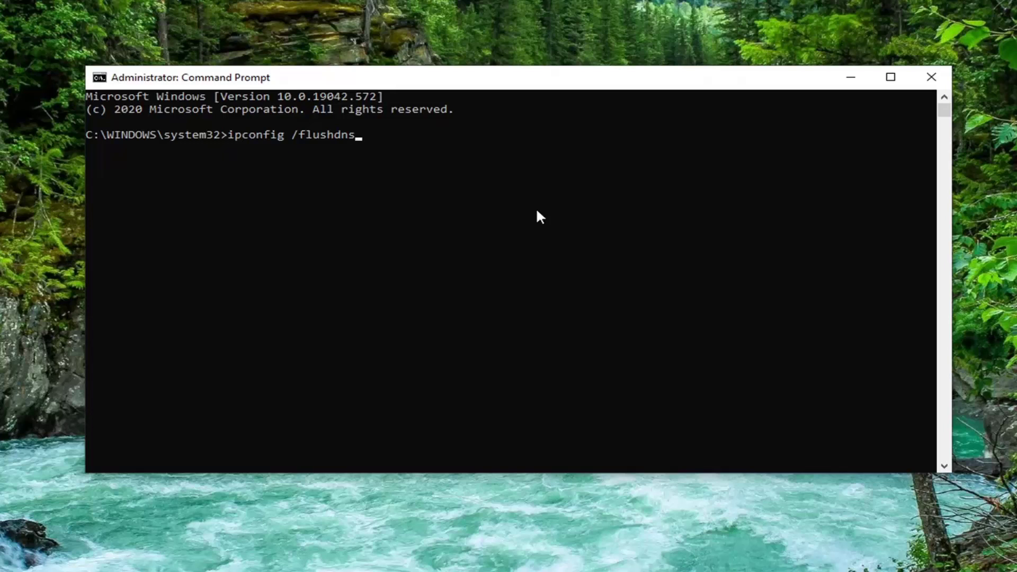
pyautogui.press('Return')
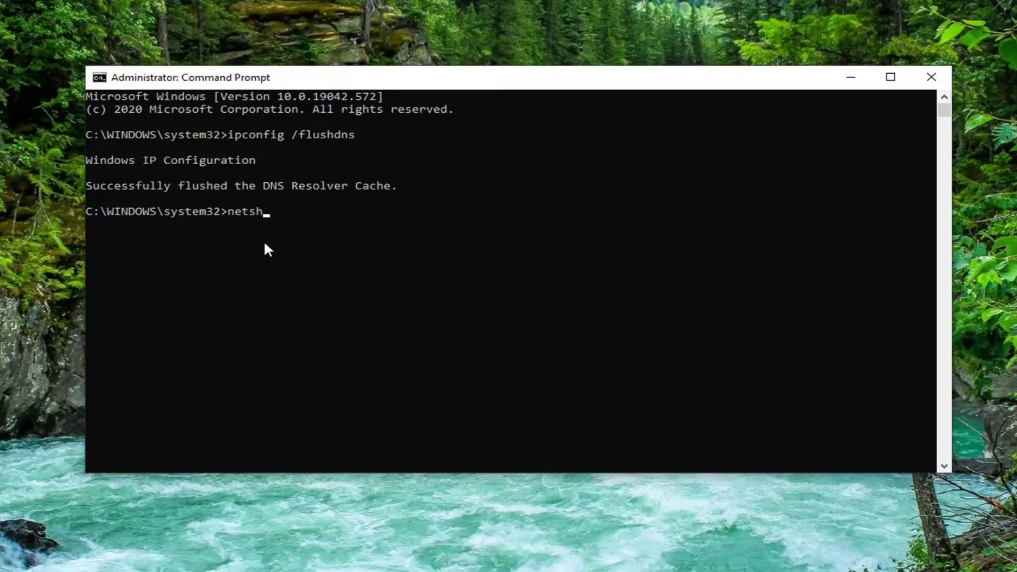
pyautogui.write('insock reset')
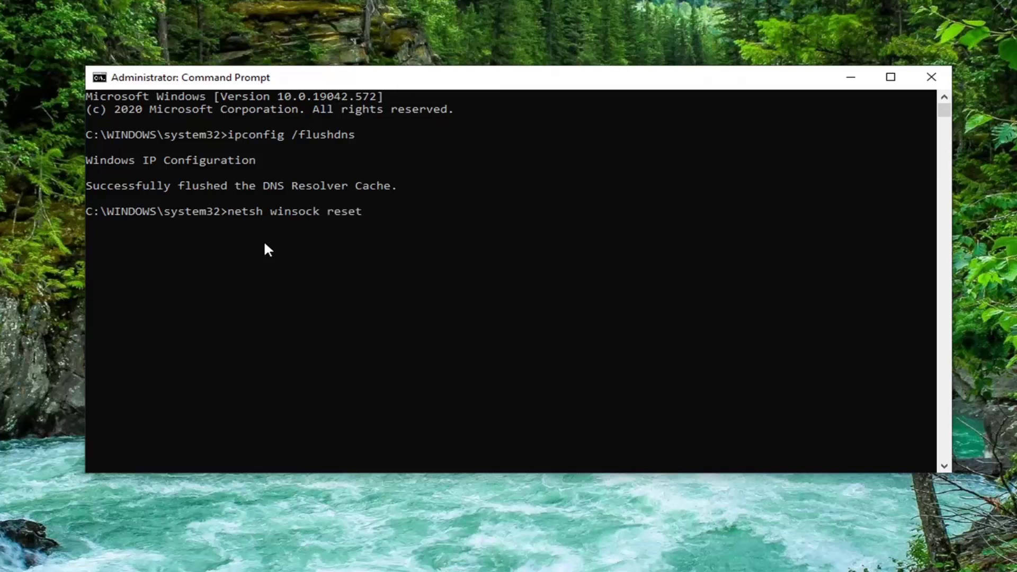
pyautogui.press('Return')
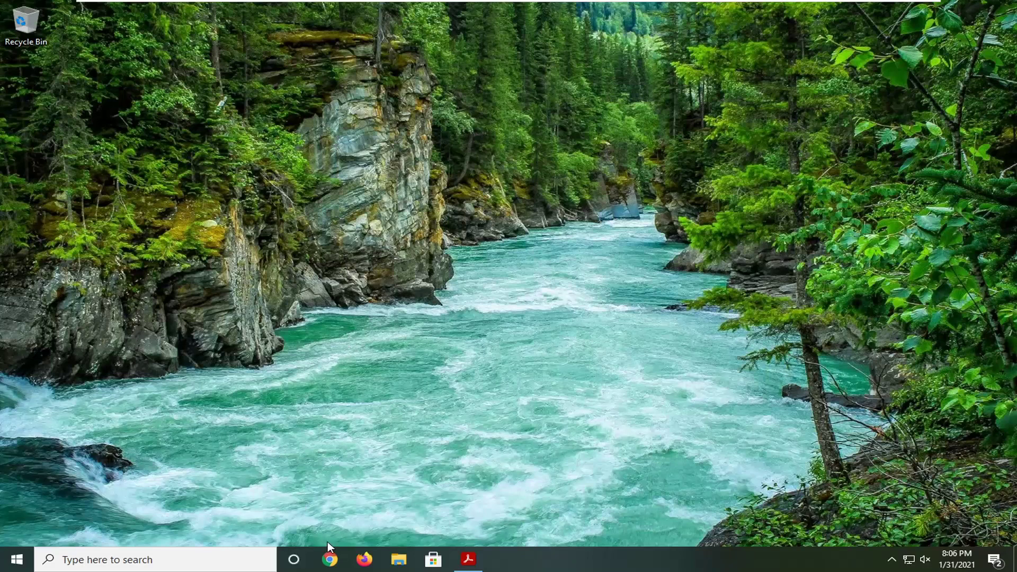
# Launch Chrome from the taskbar and open its three-dot menu for Settings
pyautogui.click(334, 562)
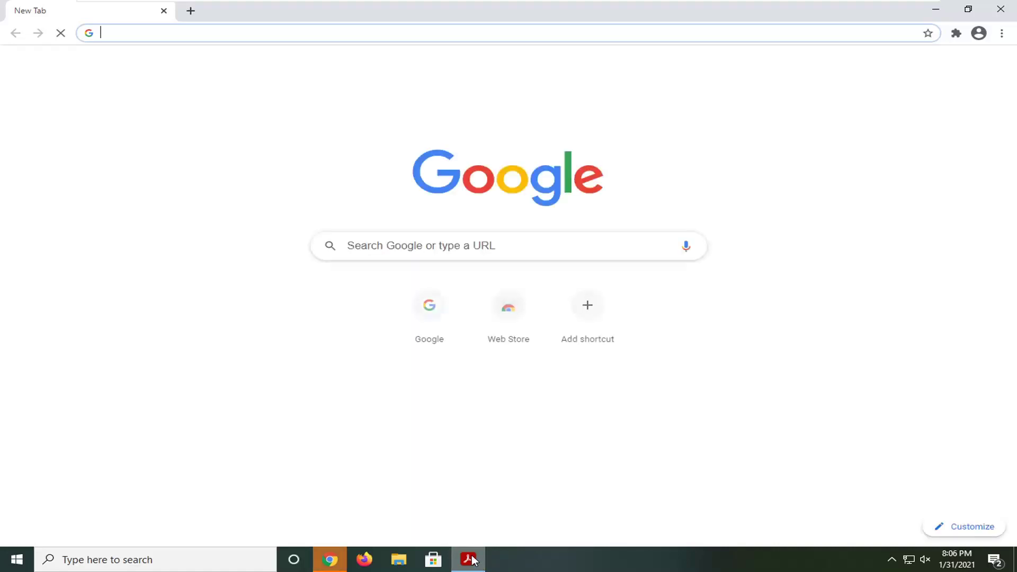
pyautogui.rightClick(473, 554)
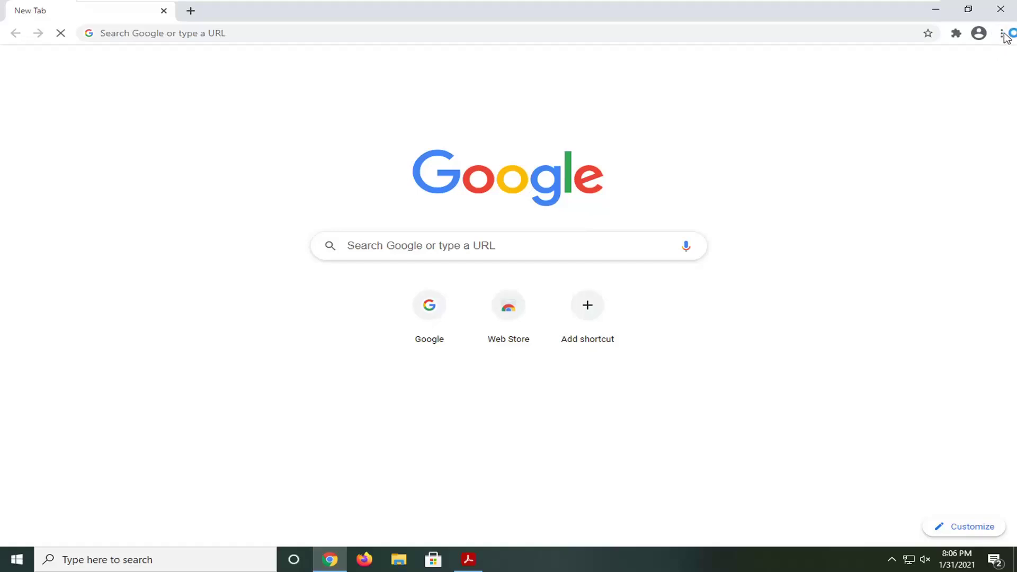
pyautogui.click(1002, 33)
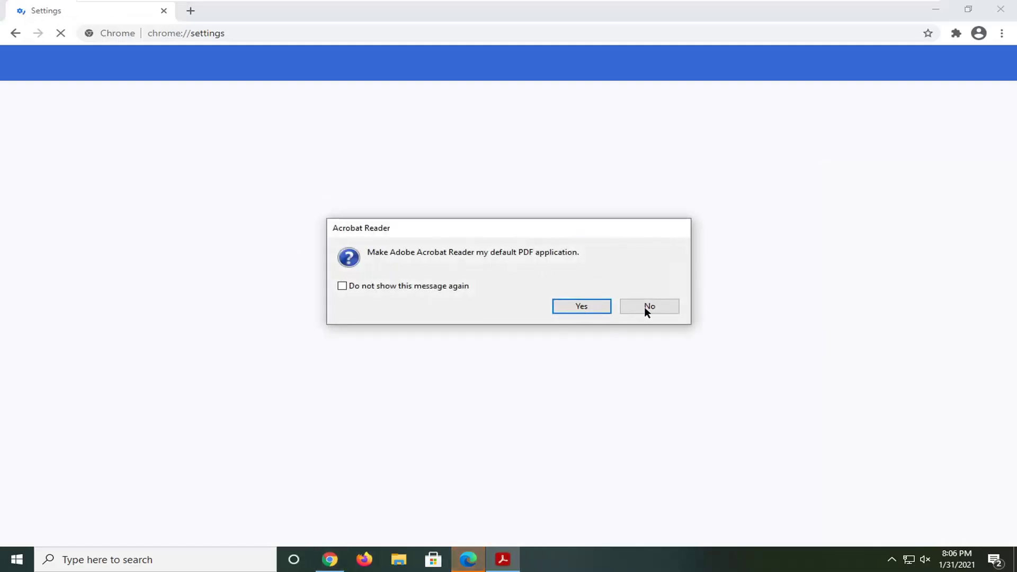
# Decline the Acrobat default-PDF prompt and reset Chrome's settings to their original defaults under Advanced
pyautogui.click(648, 306)
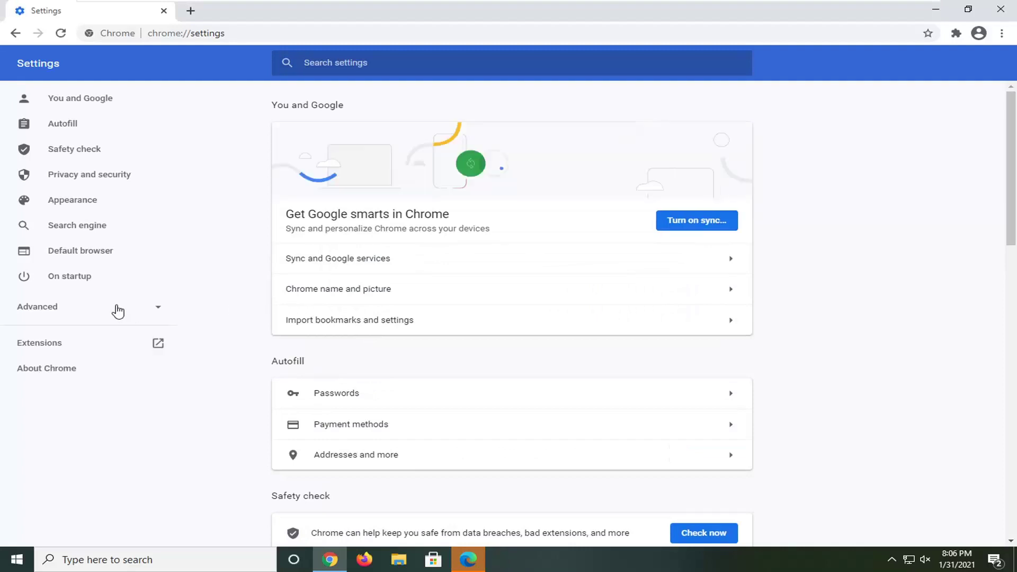
pyautogui.scroll(-1, 583, 326)
pyautogui.scroll(-15, 588, 326)
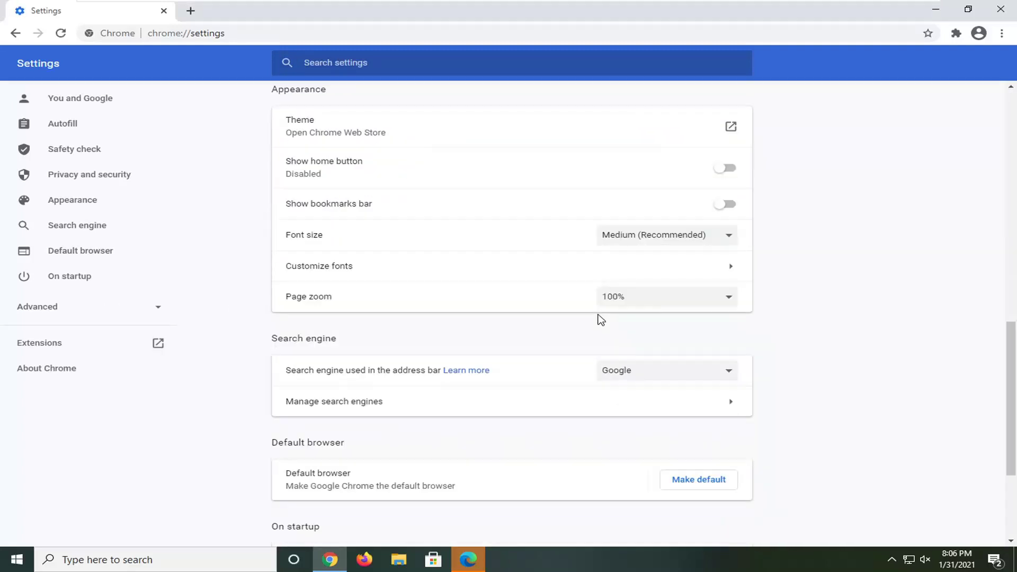
pyautogui.click(499, 493)
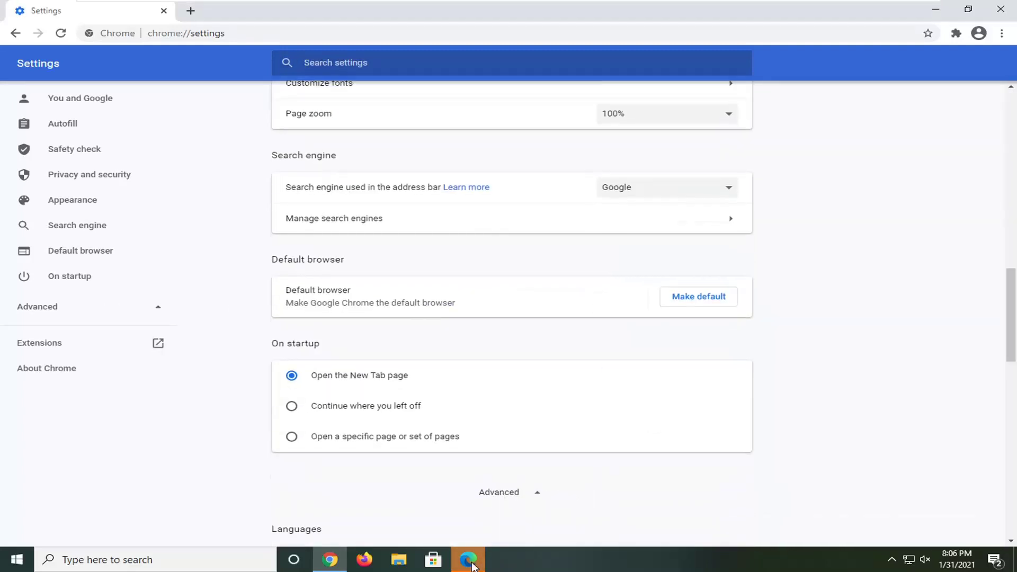
pyautogui.scroll(-8, 633, 427)
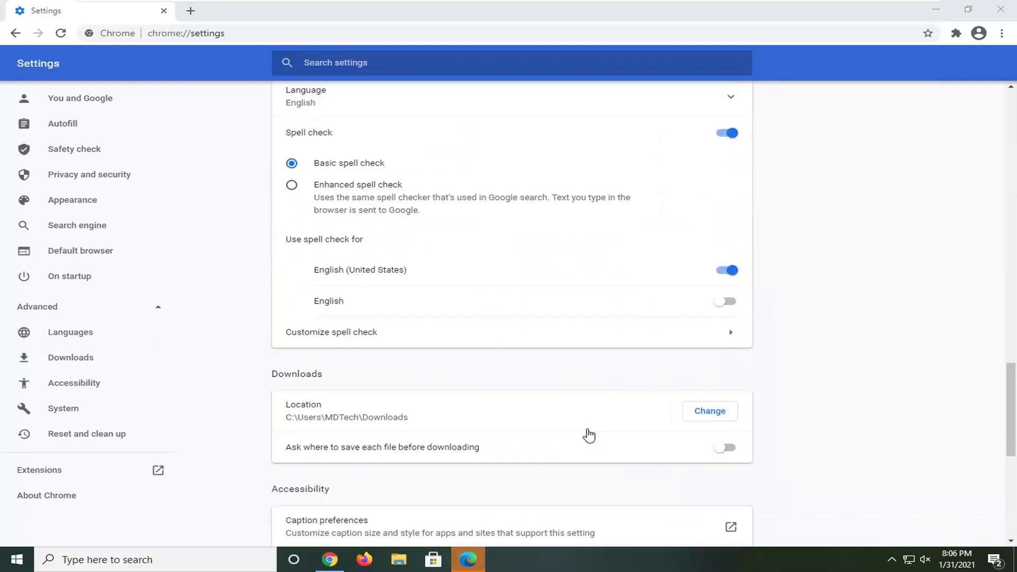
pyautogui.rightClick(468, 559)
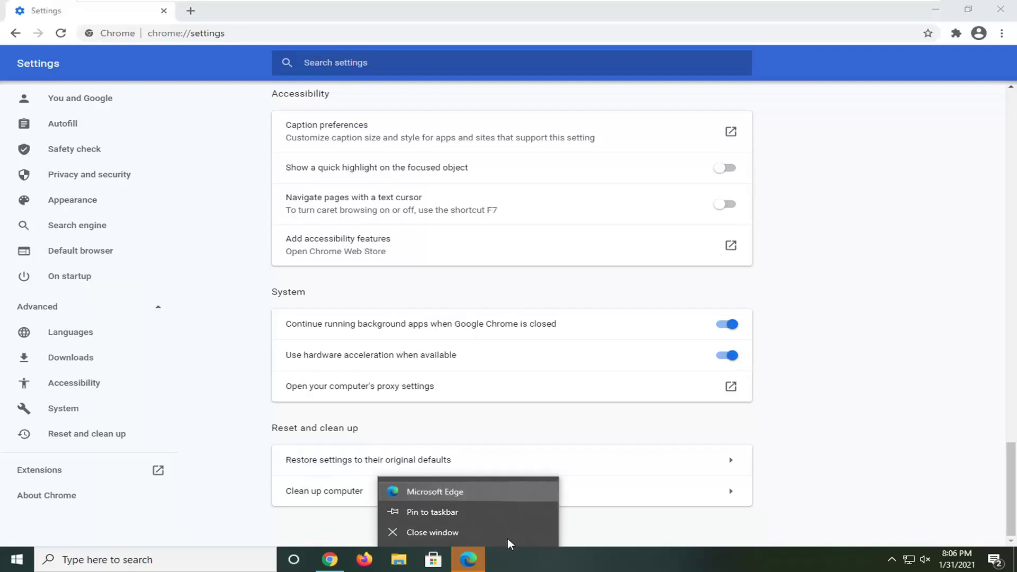
pyautogui.click(320, 466)
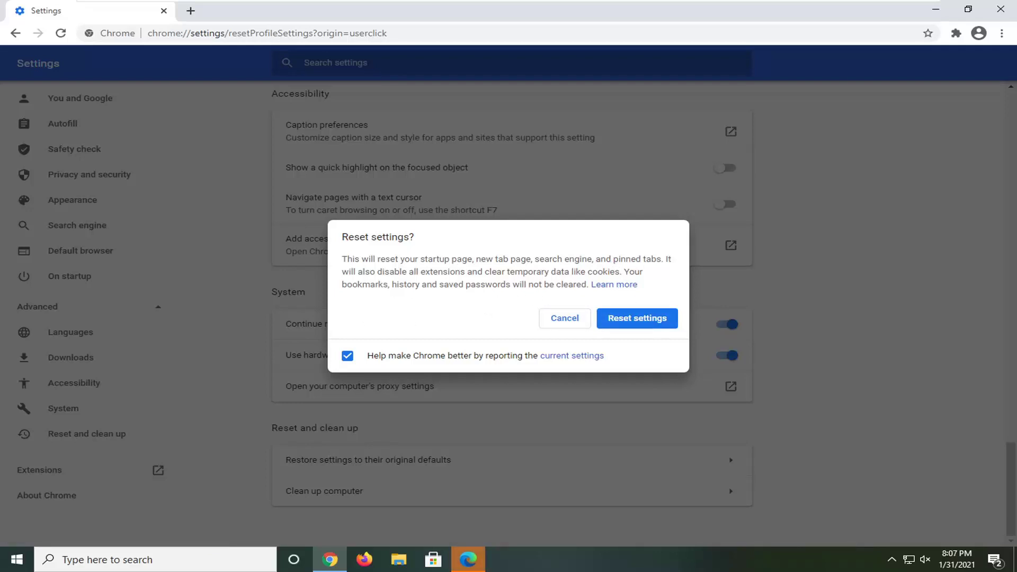
pyautogui.click(637, 324)
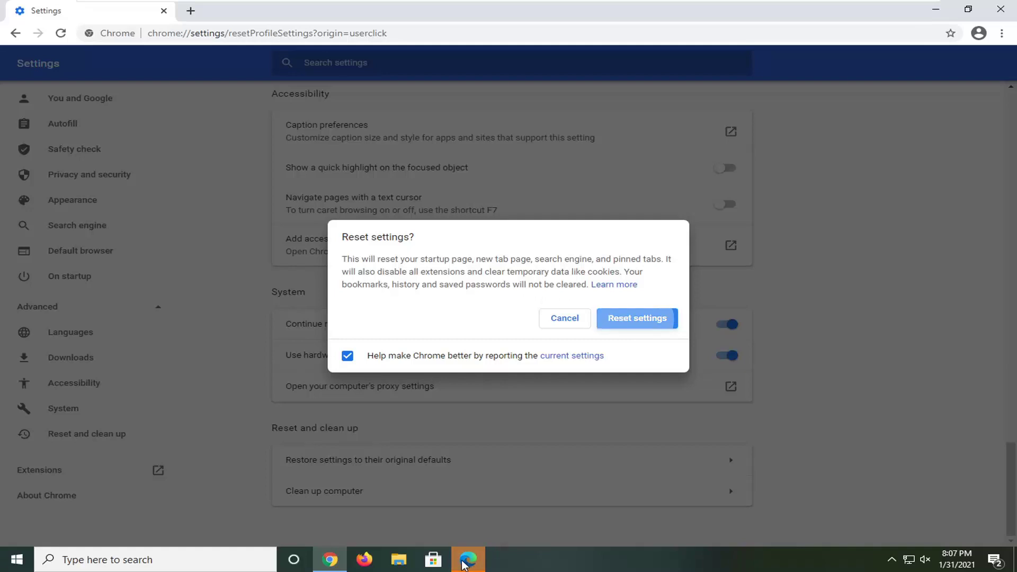
pyautogui.moveTo(454, 559); pyautogui.dragTo(441, 534)
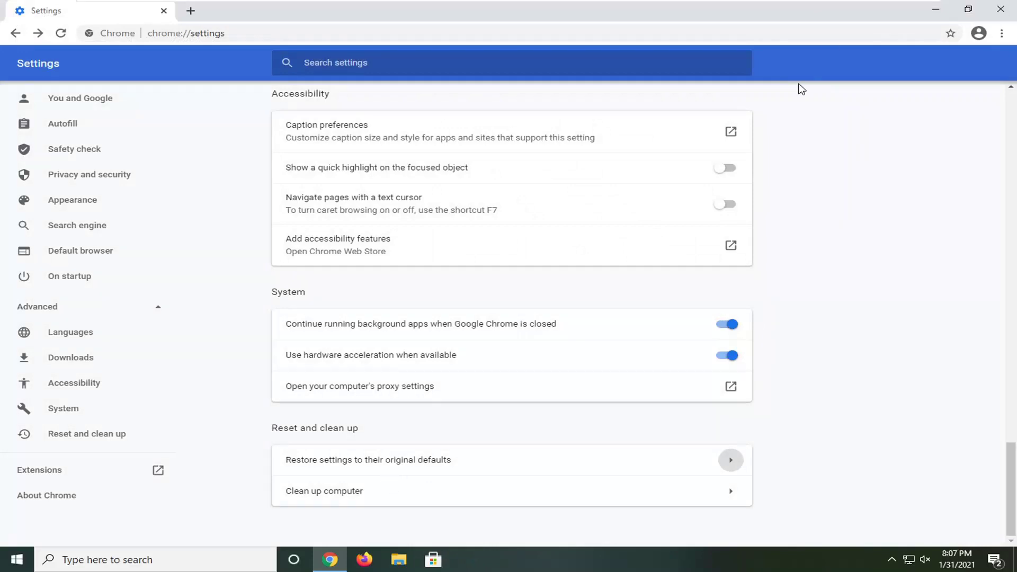
pyautogui.click(1002, 11)
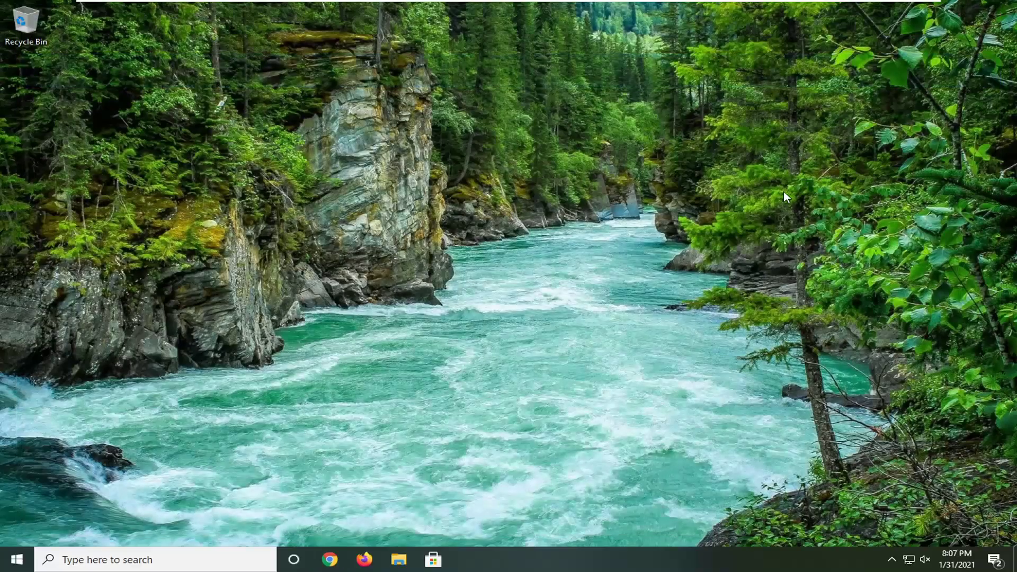